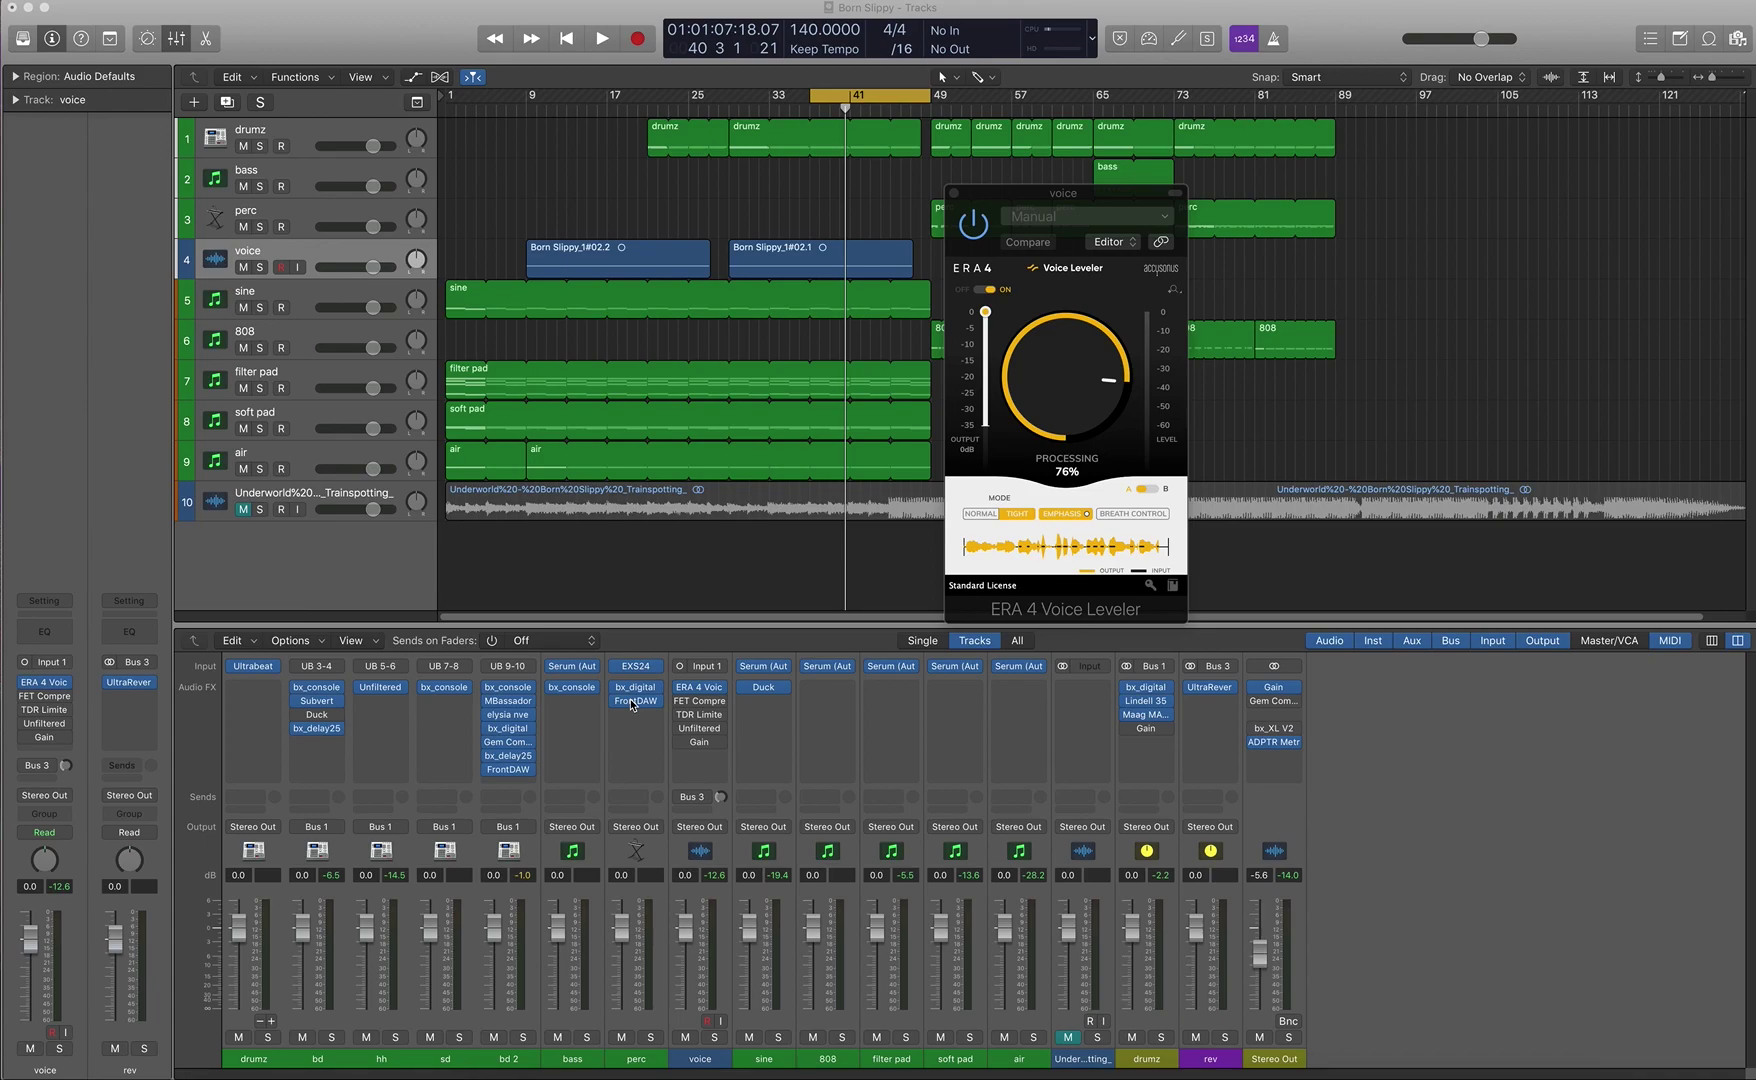
Re-enable the voice track's Gain plugin and bring up the Voice Leveler's Plugin Boutique page.
left_click(680, 741)
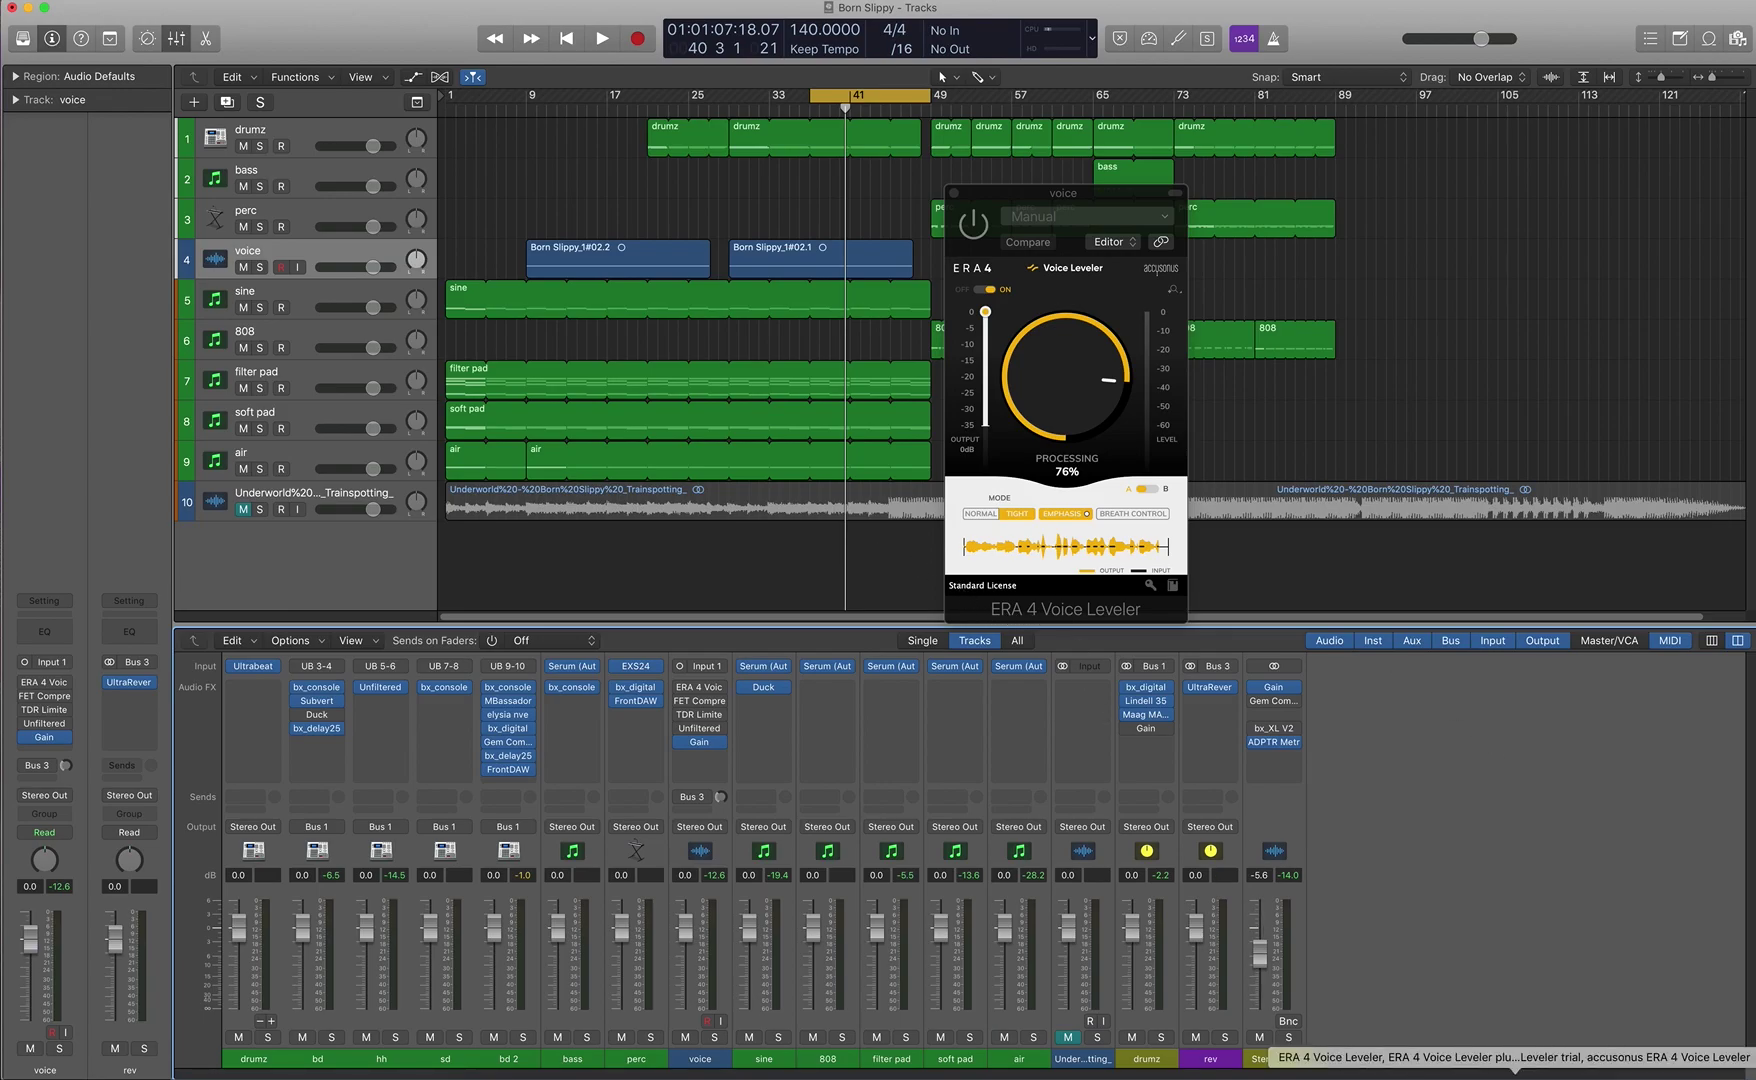
left_click(1502, 1064)
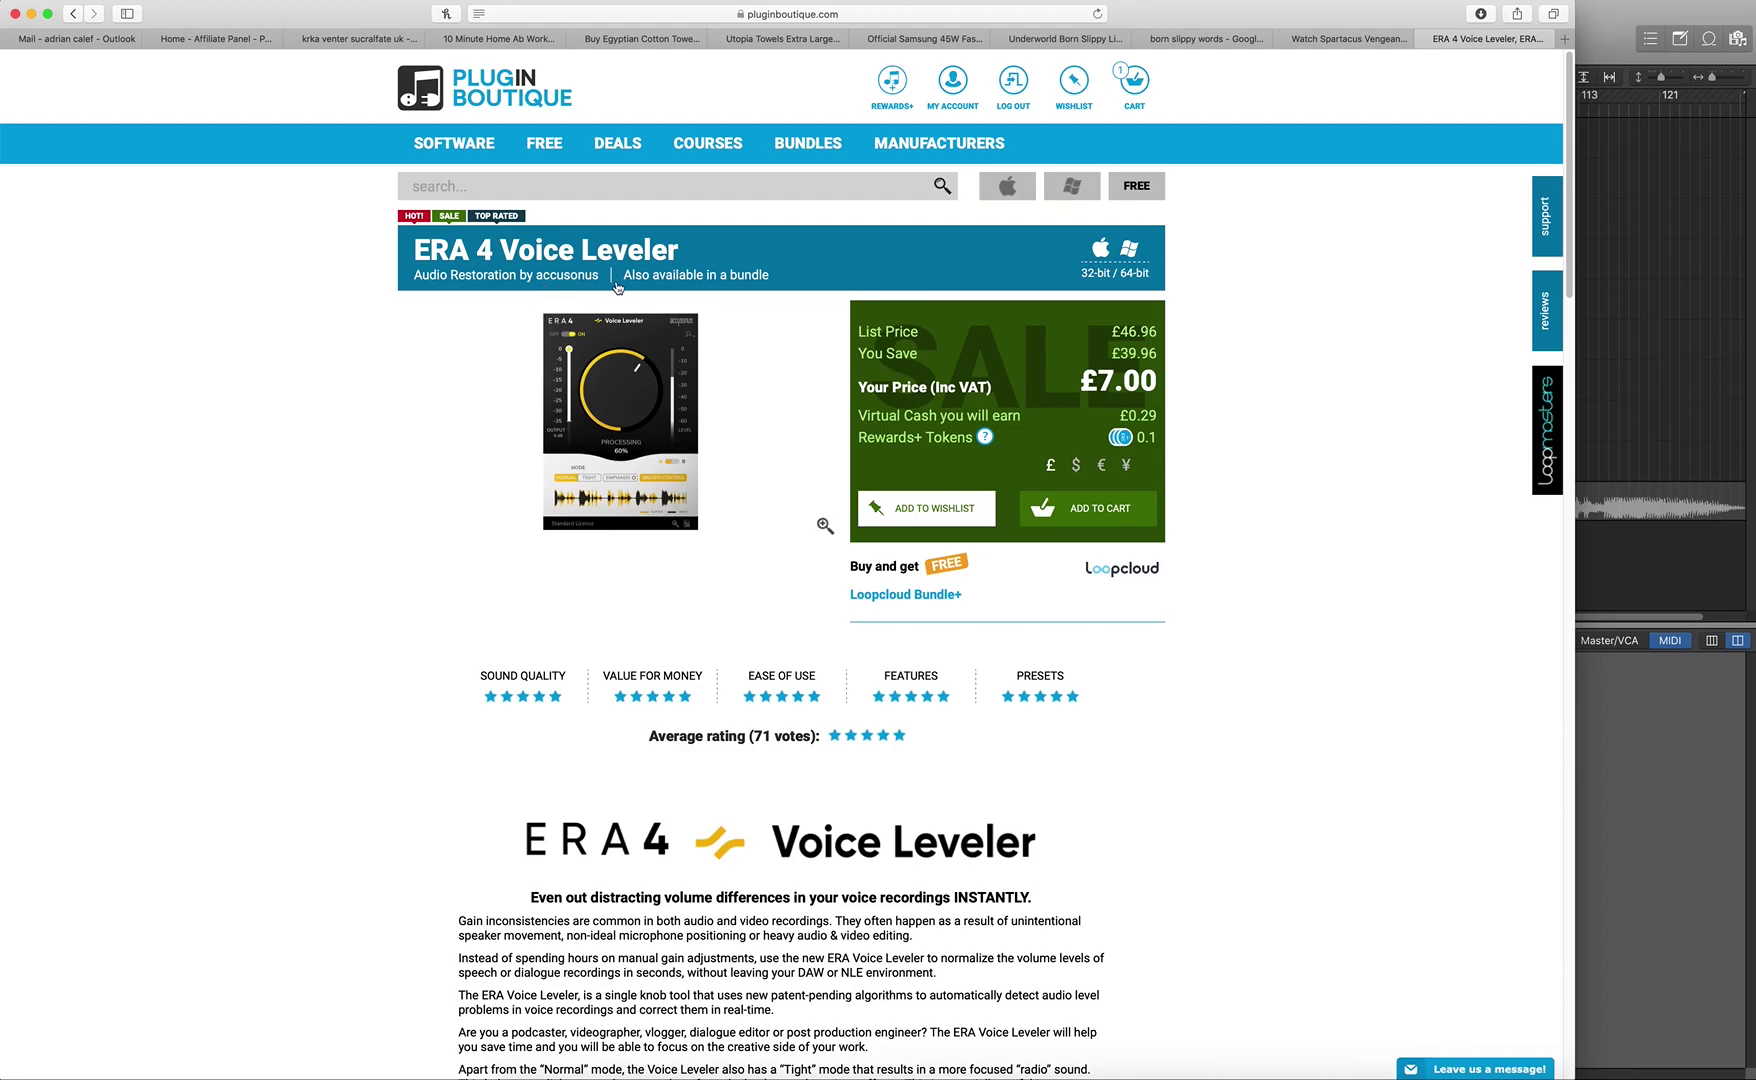
left_click(32, 14)
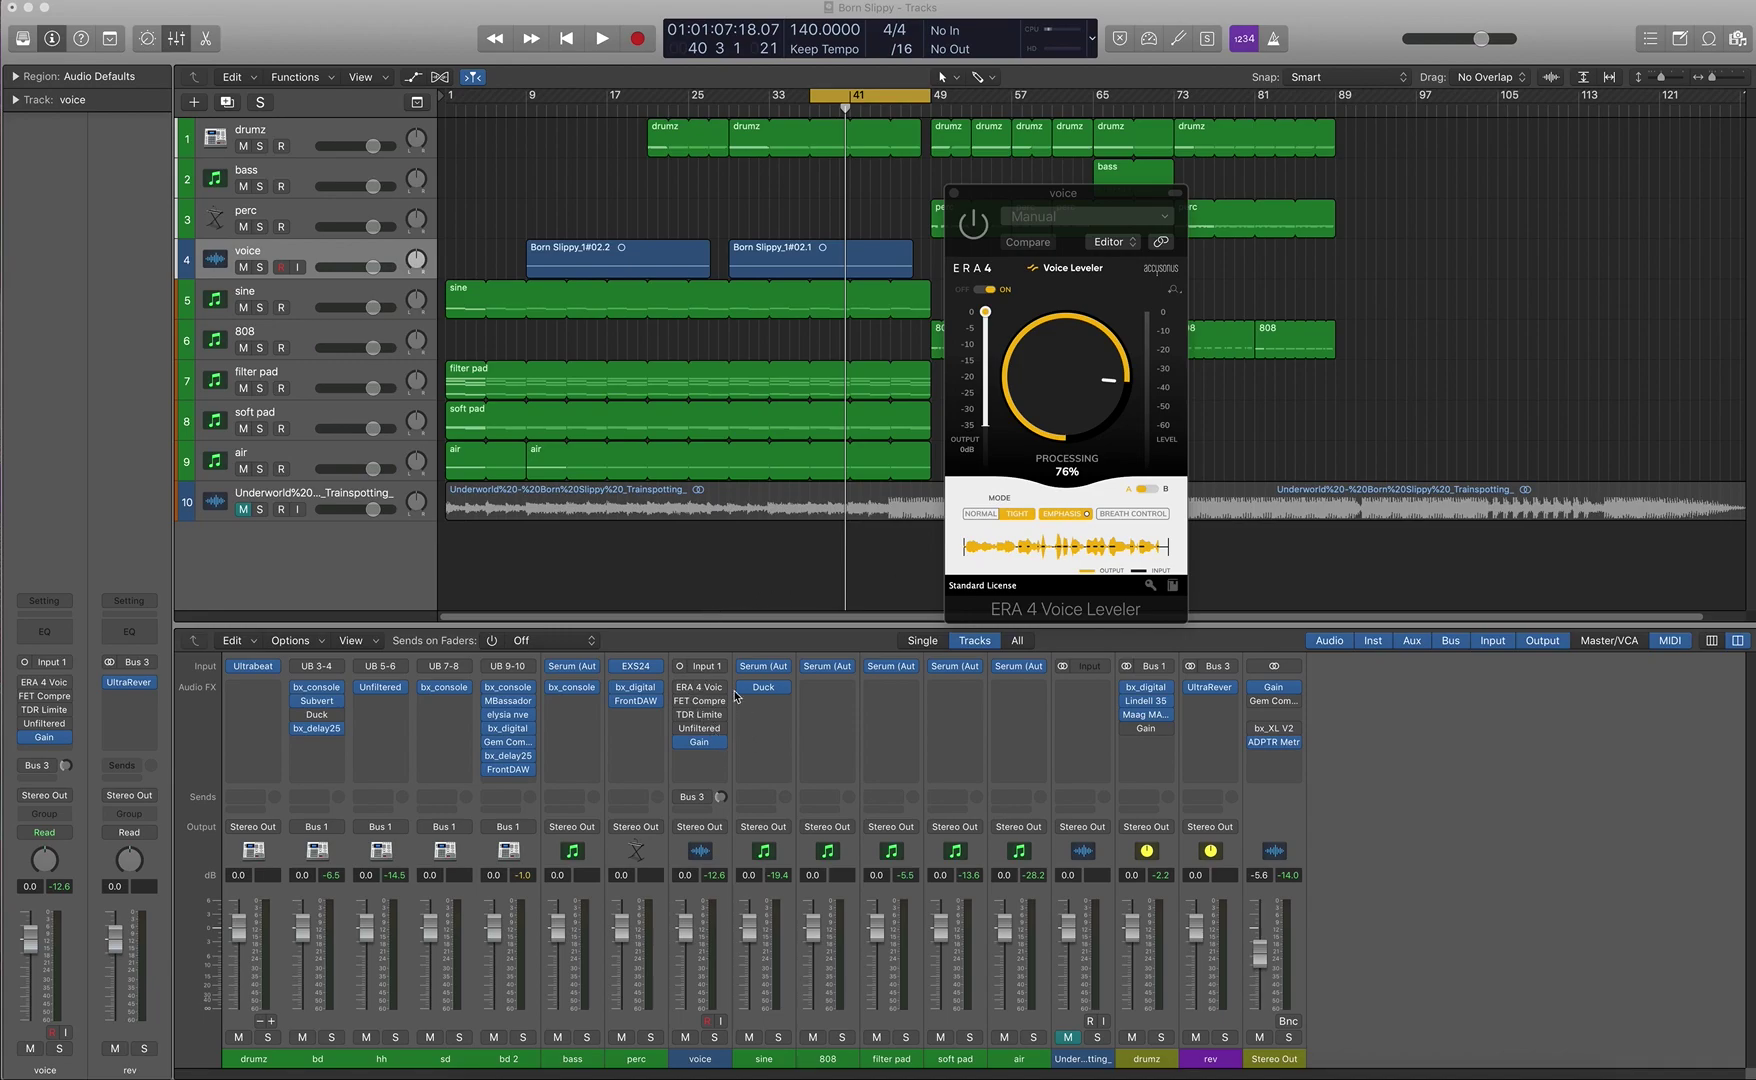
Move the Voice Leveler window lower and right, and check the Gain plugin settings.
left_click_drag(1004, 199, 1154, 254)
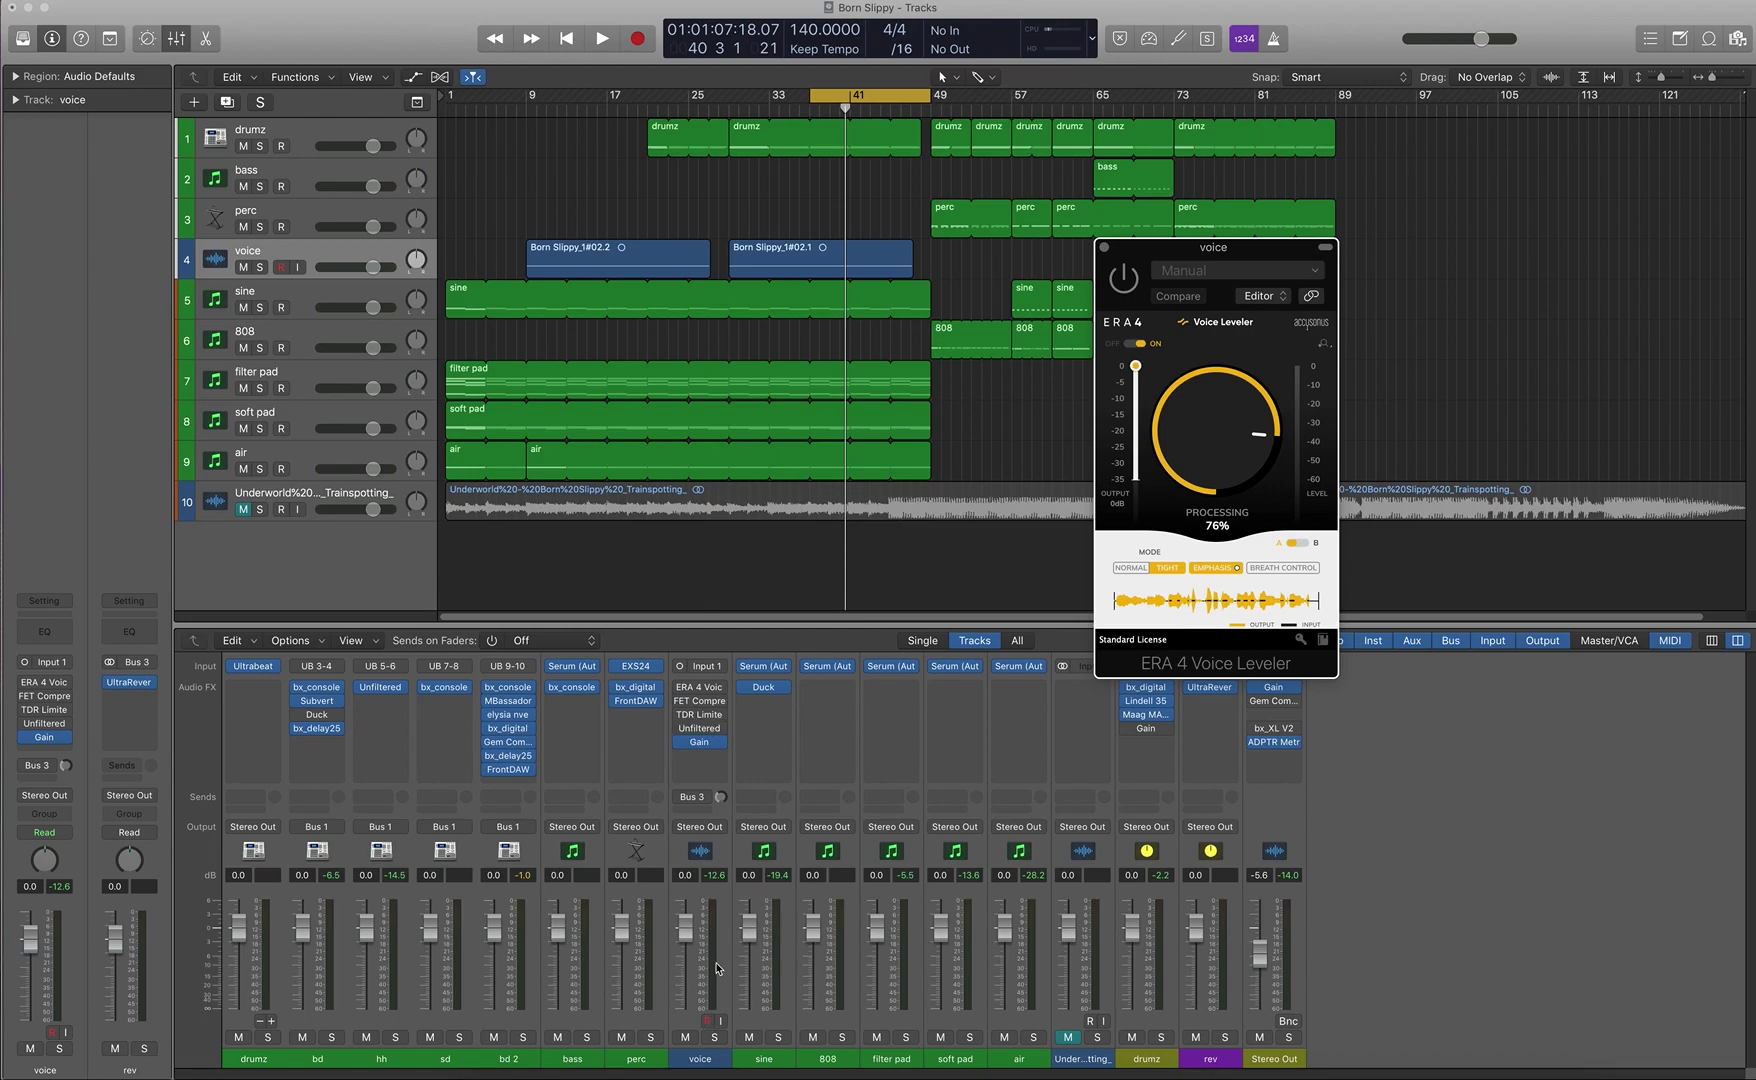
left_click(698, 741)
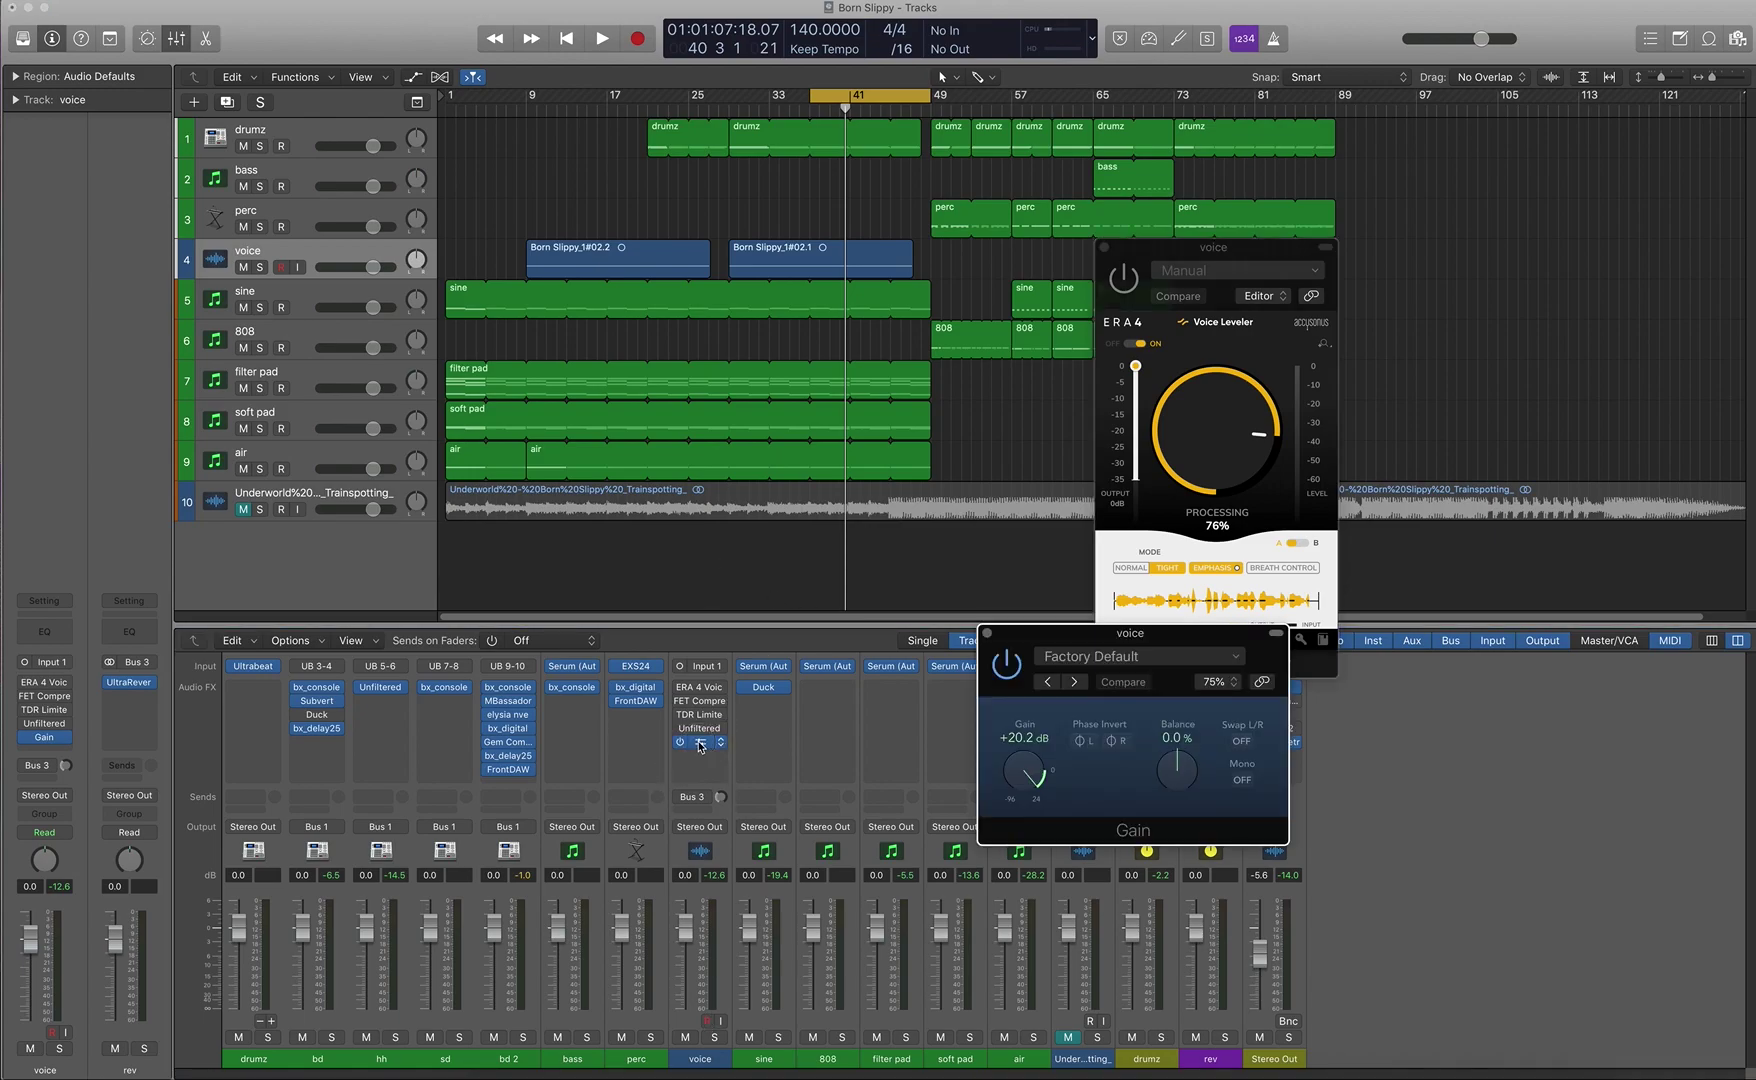
left_click(986, 633)
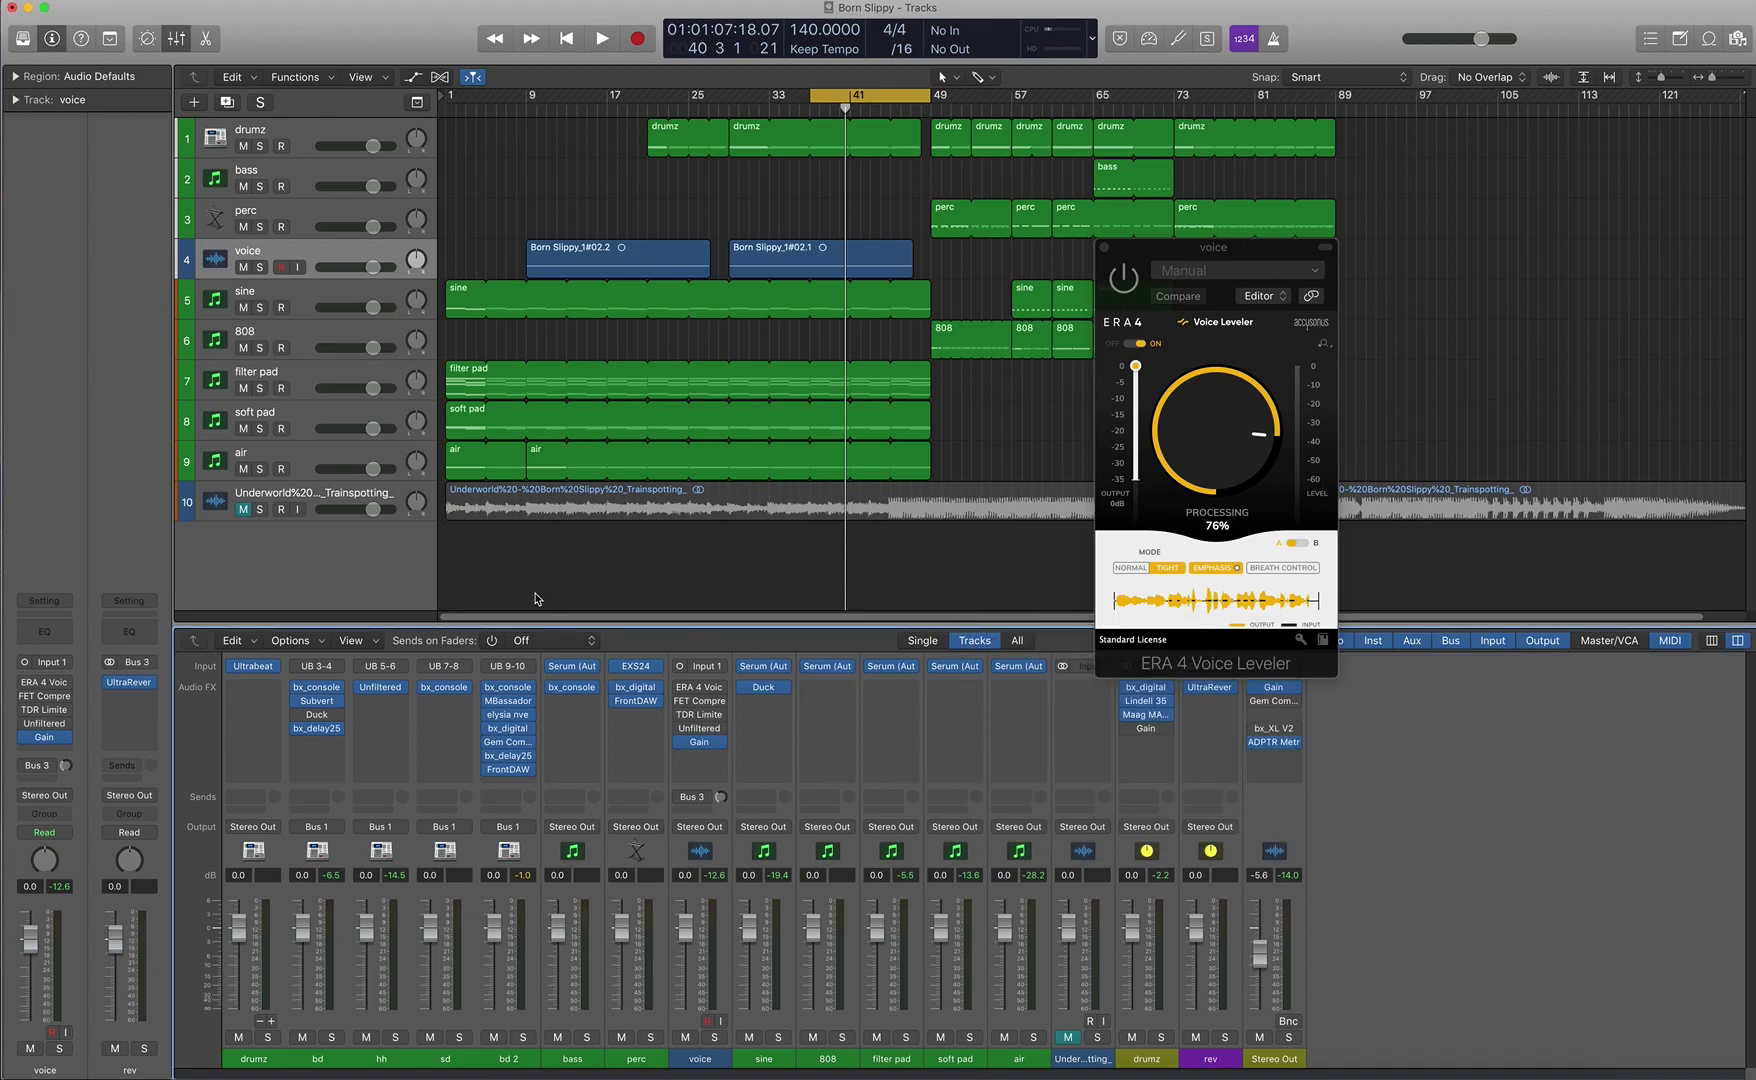
Play the voice section from around bar 37, stop it, then bypass the Gain plugin.
key("space")
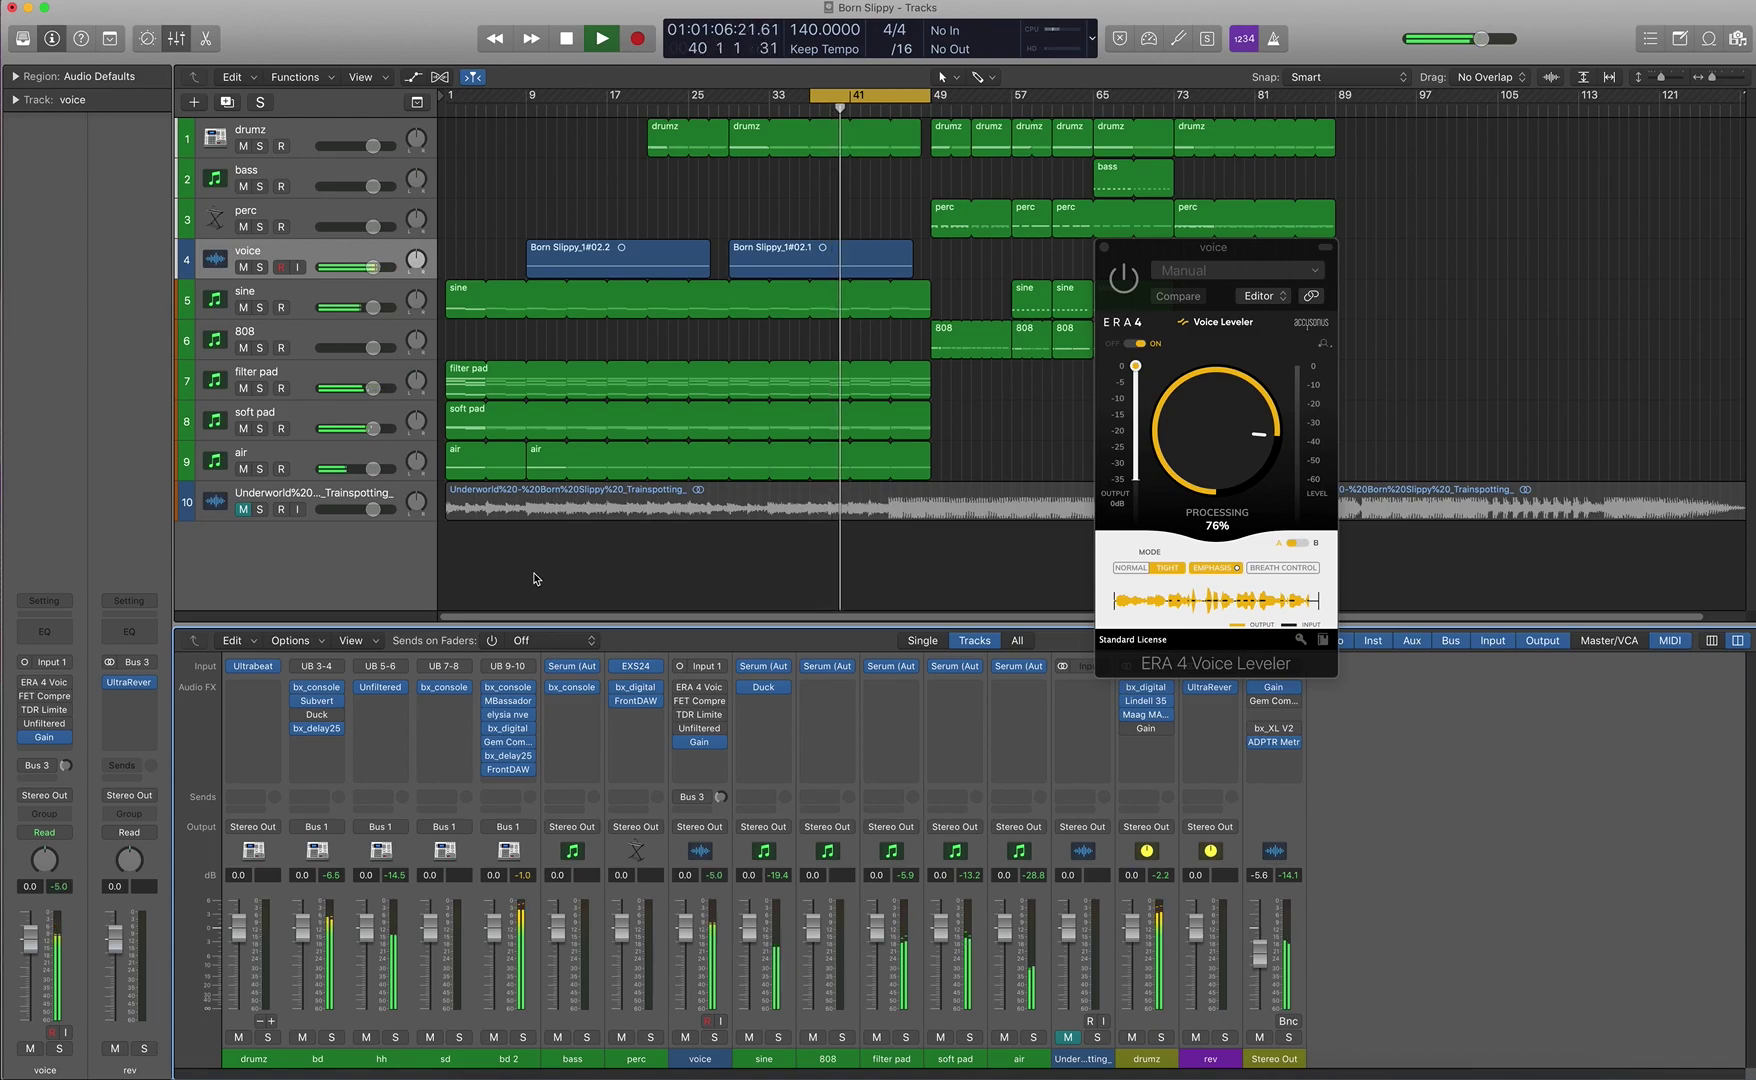
key("space")
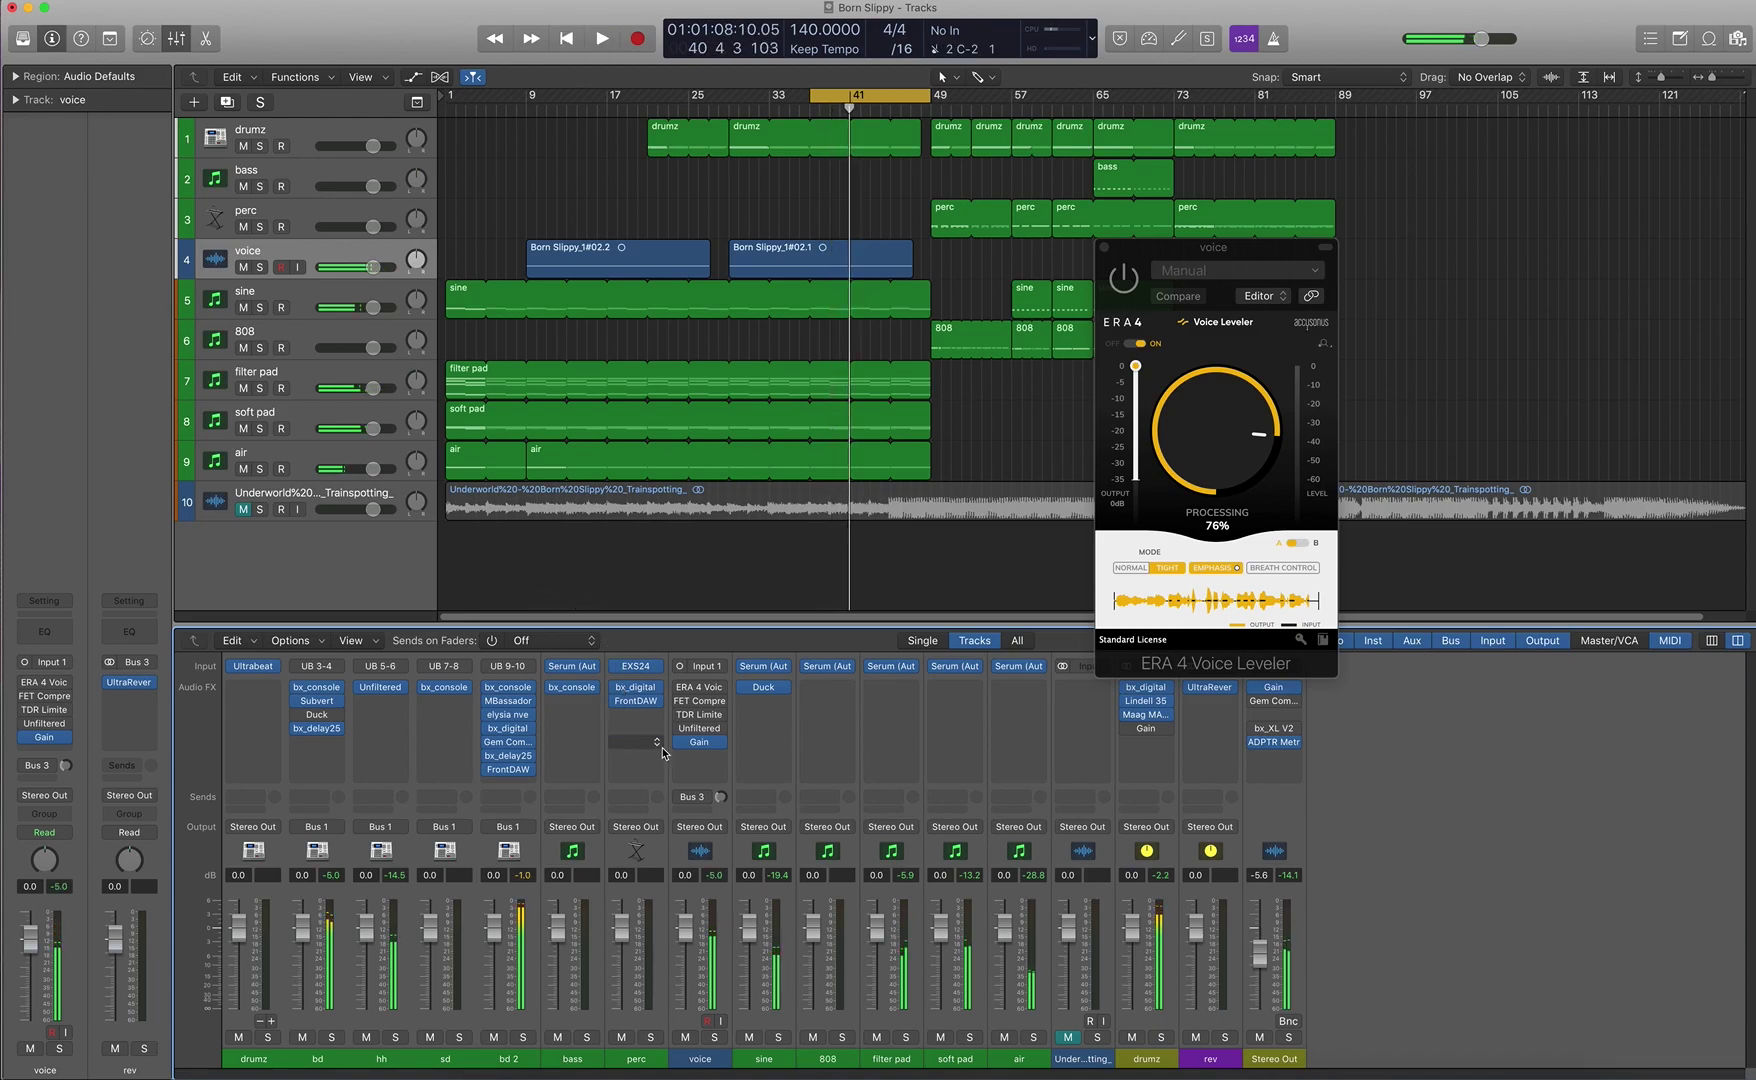
mouse_move(700, 741)
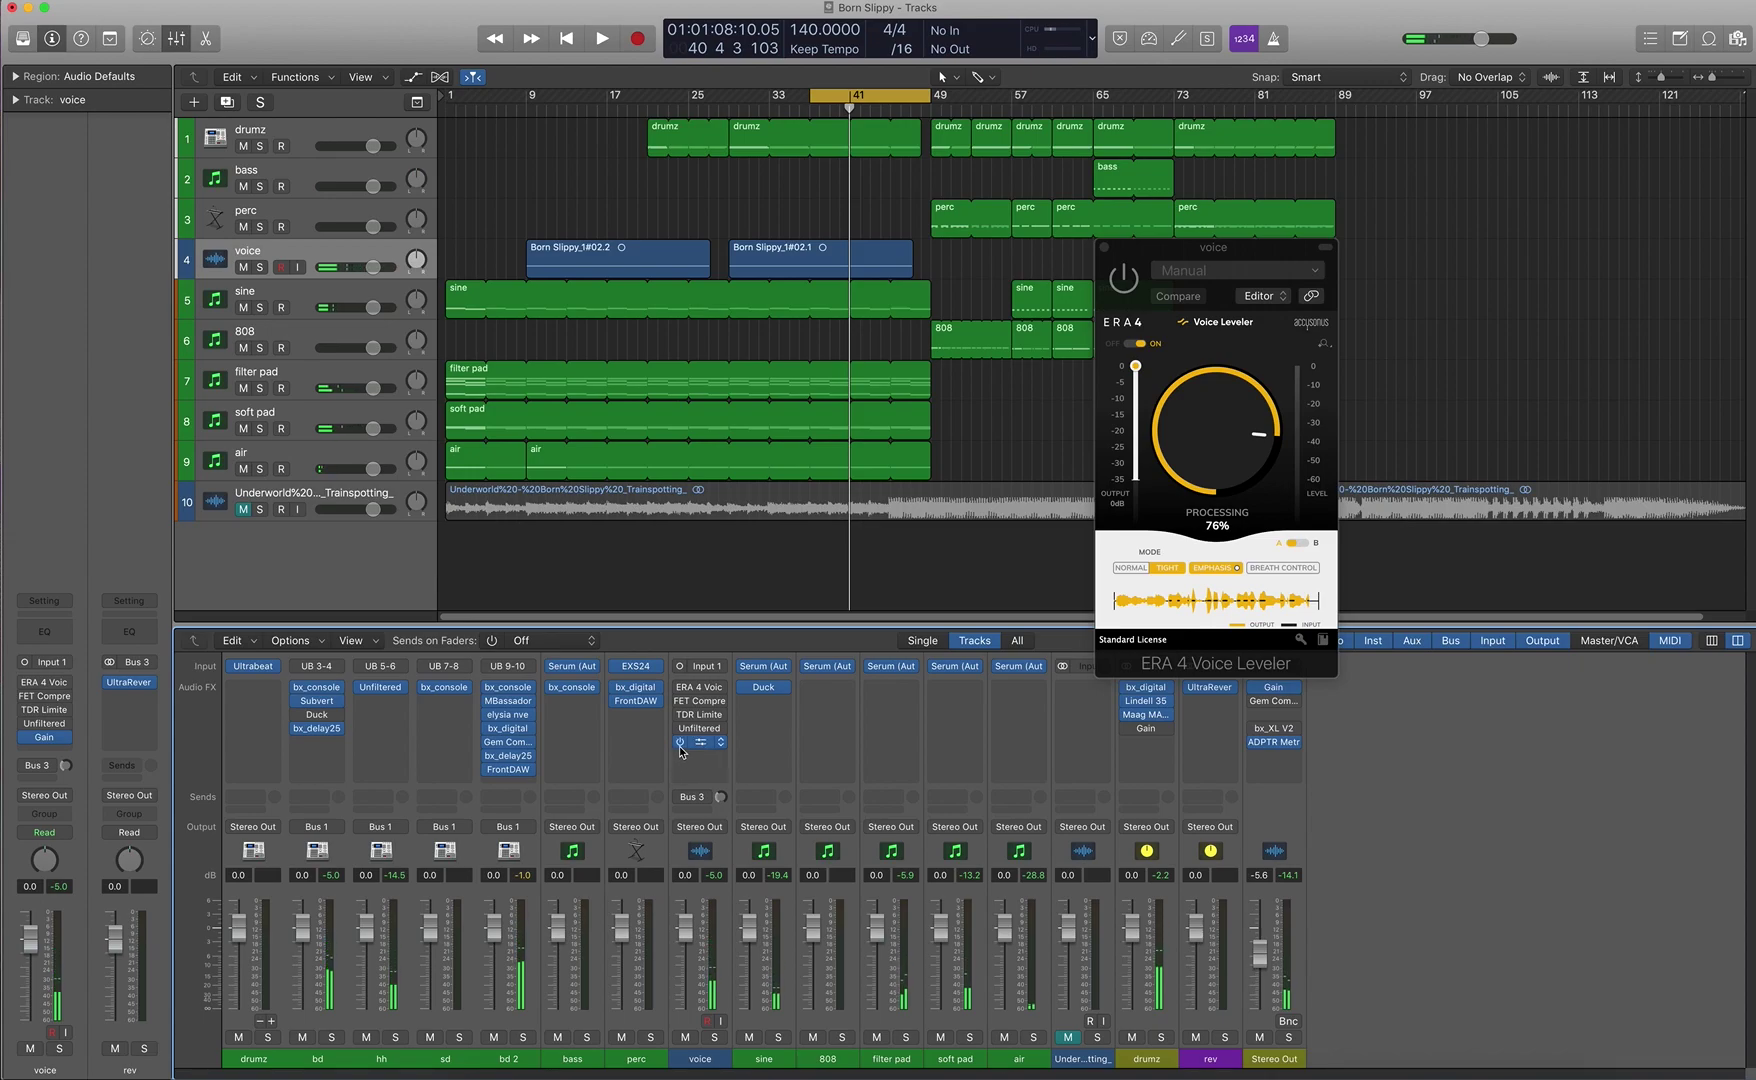
left_click(679, 743)
mouse_move(700, 686)
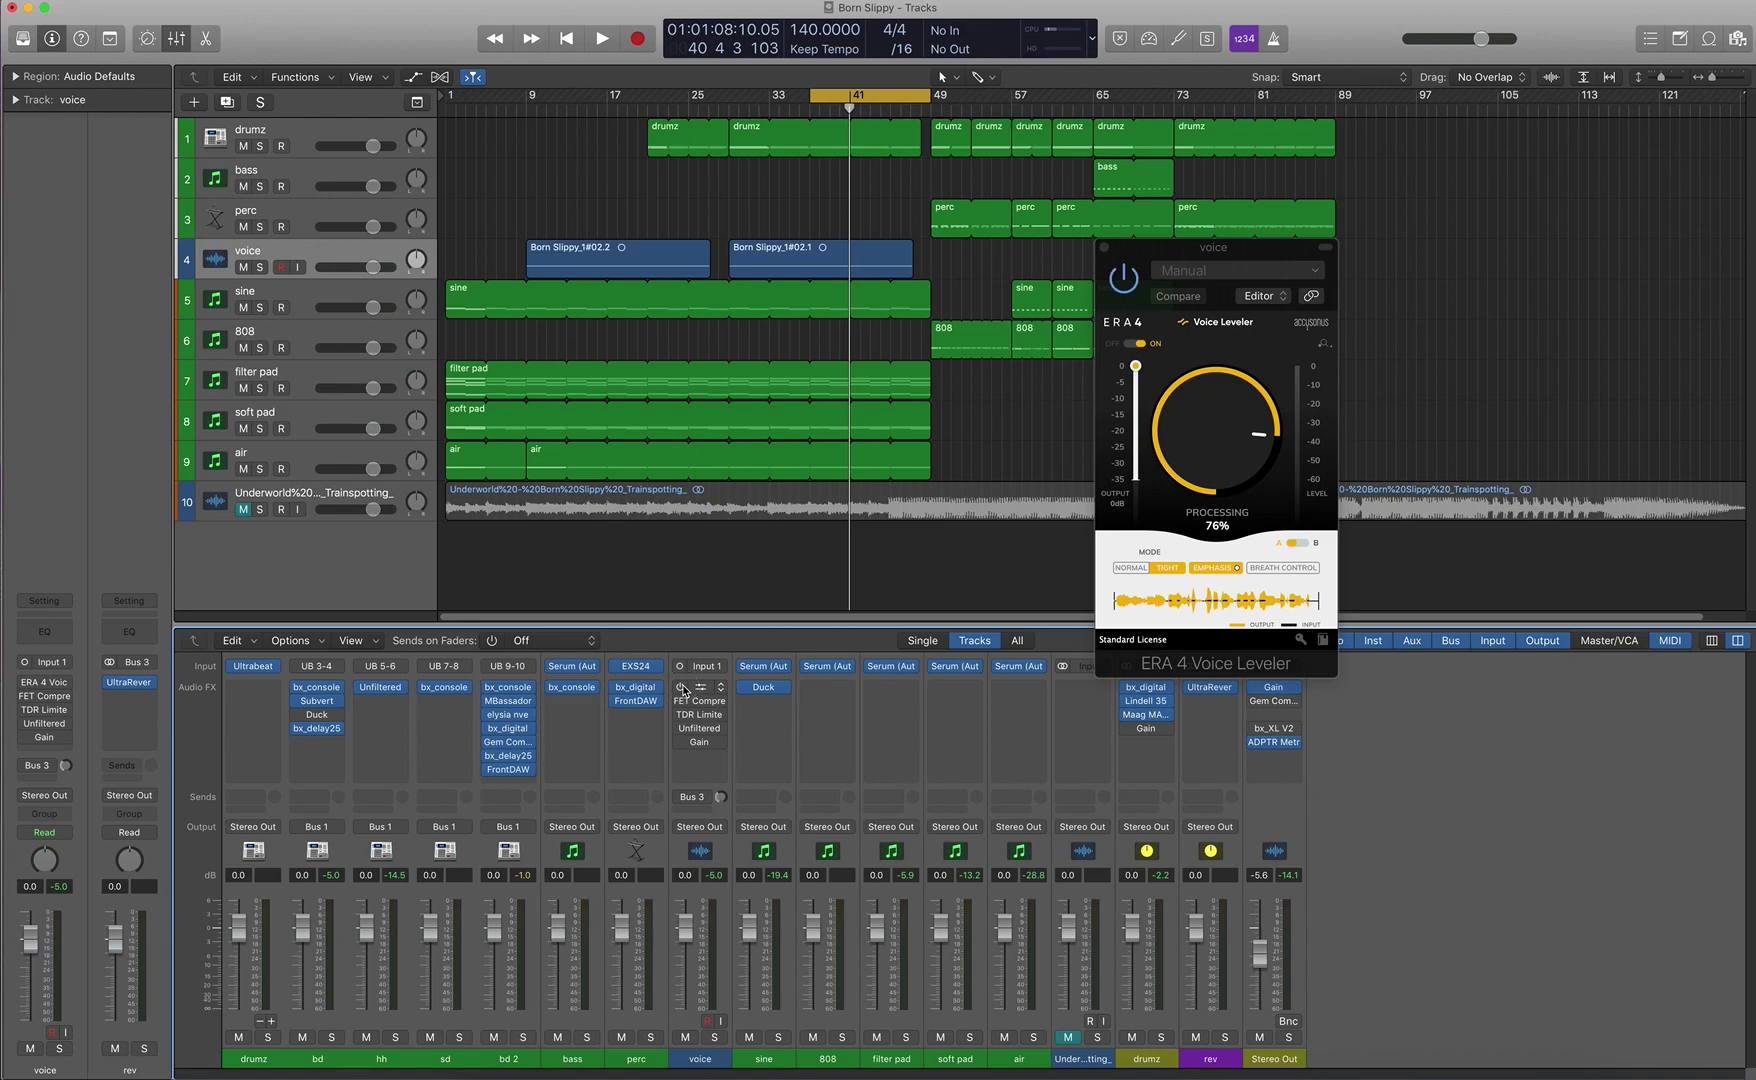
Audition the voice with only the Voice Leveler at 76%, then replay from bar 37.
key("space")
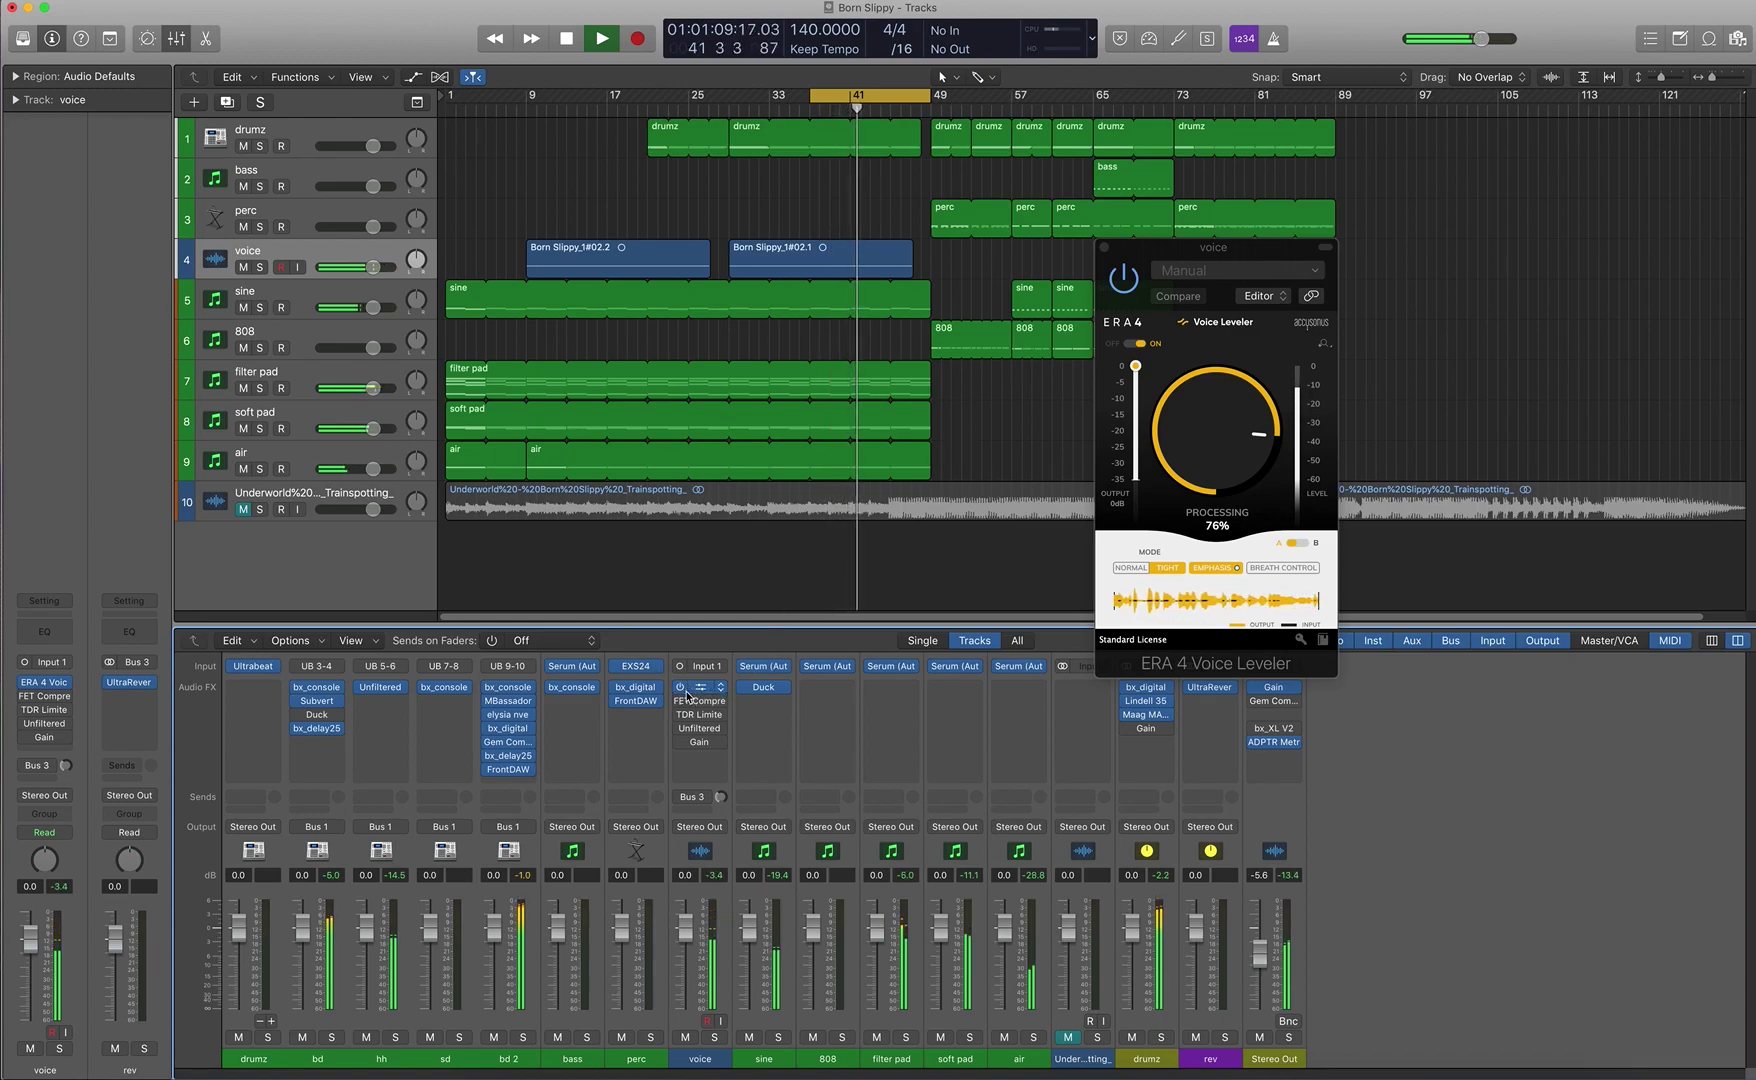
key("space")
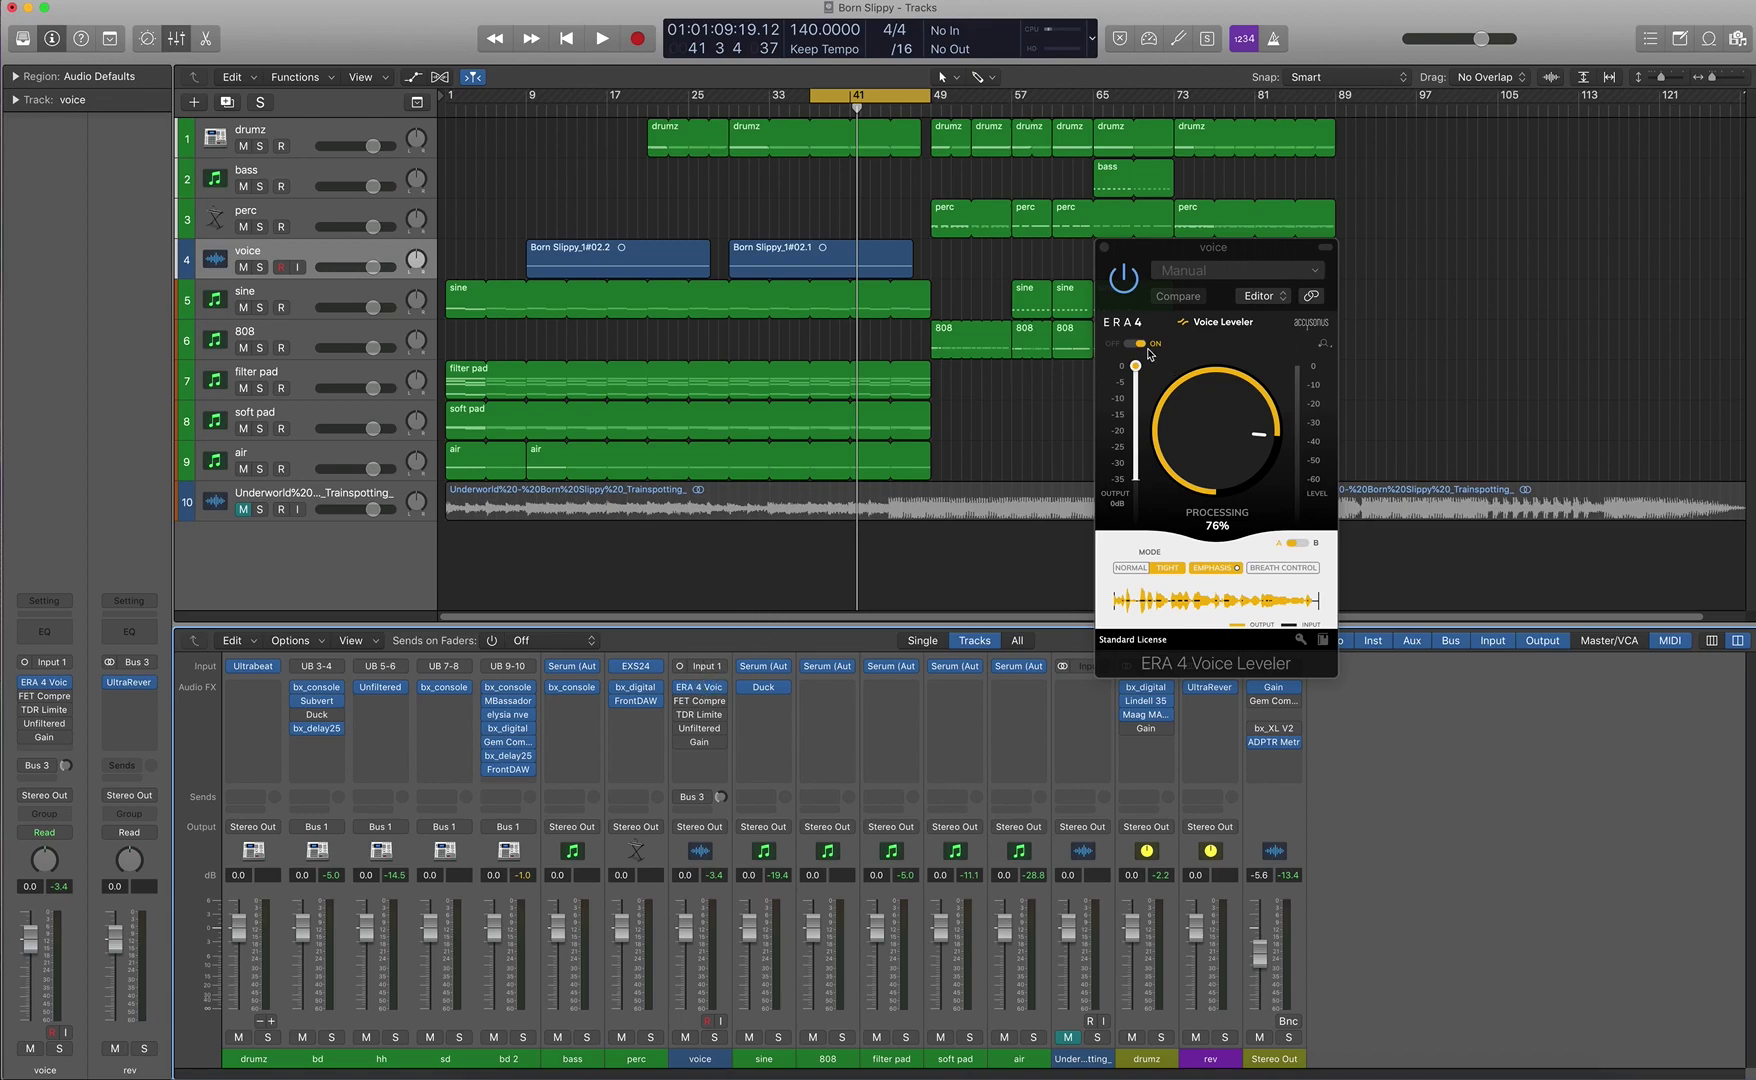
key("space")
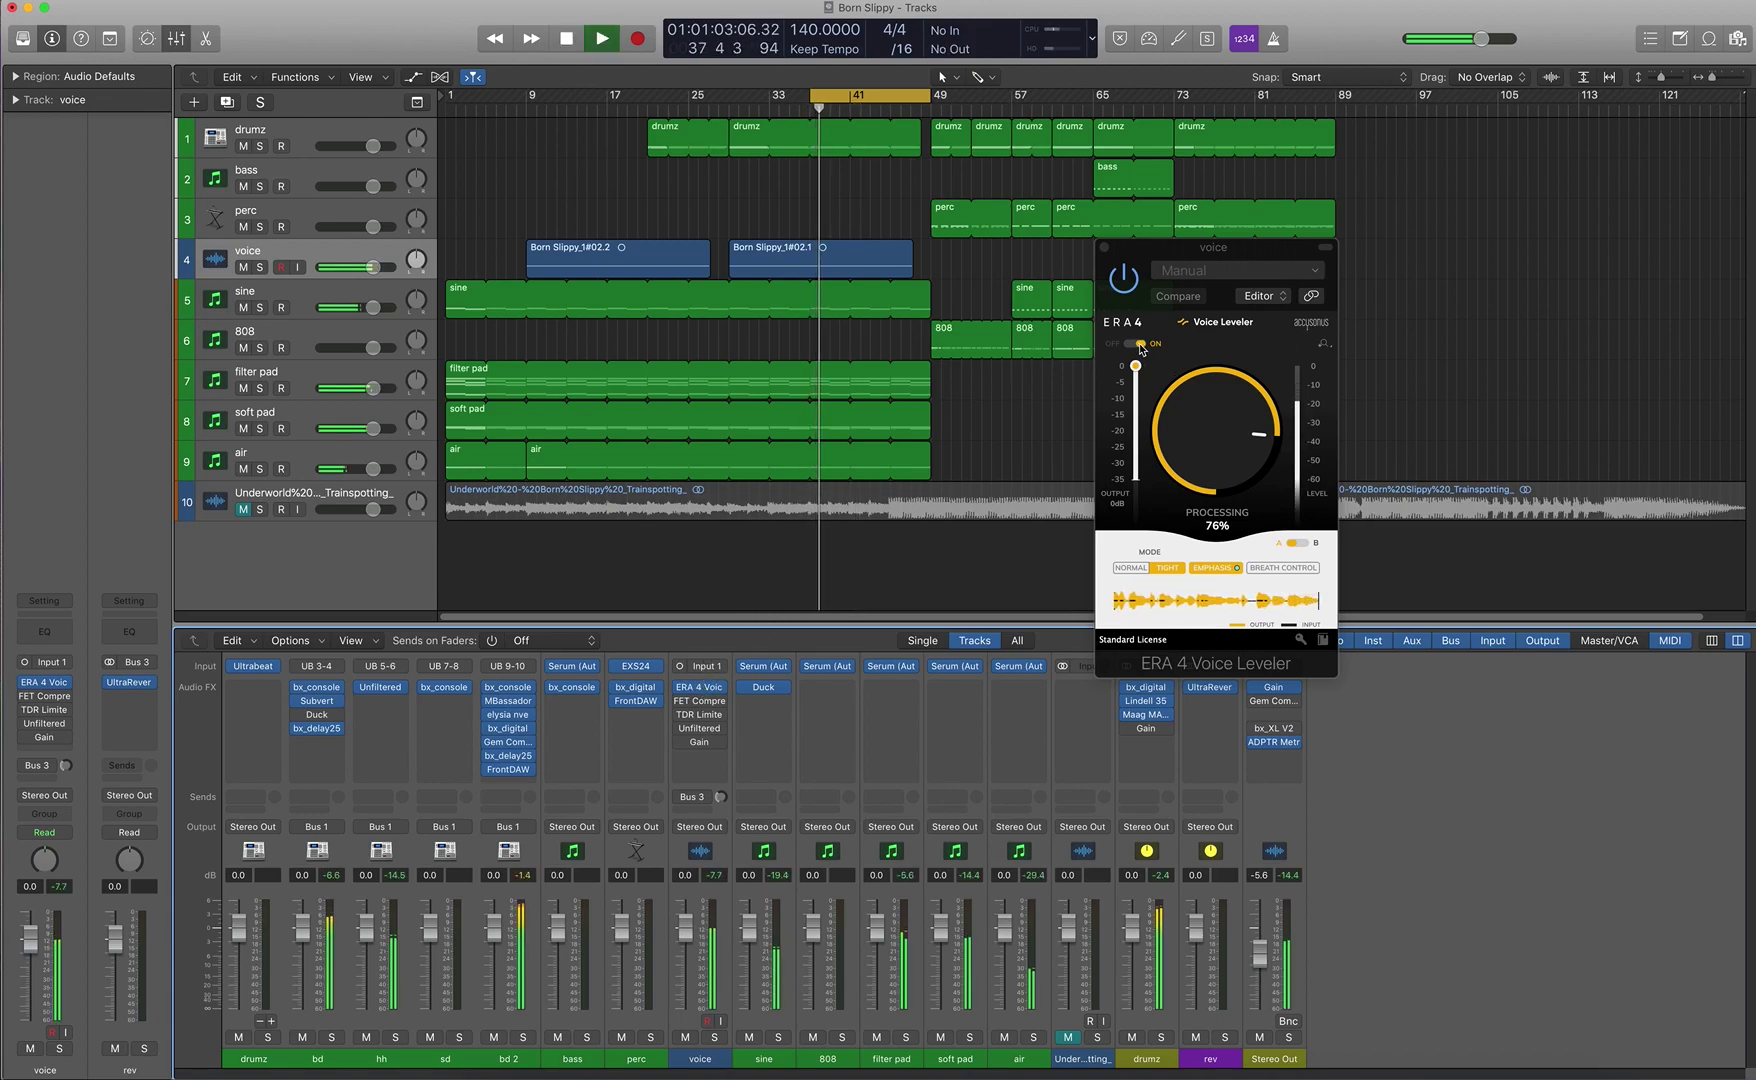
Turn the Gain plugin back on during playback, then stop near bar 39.
left_click(1140, 348)
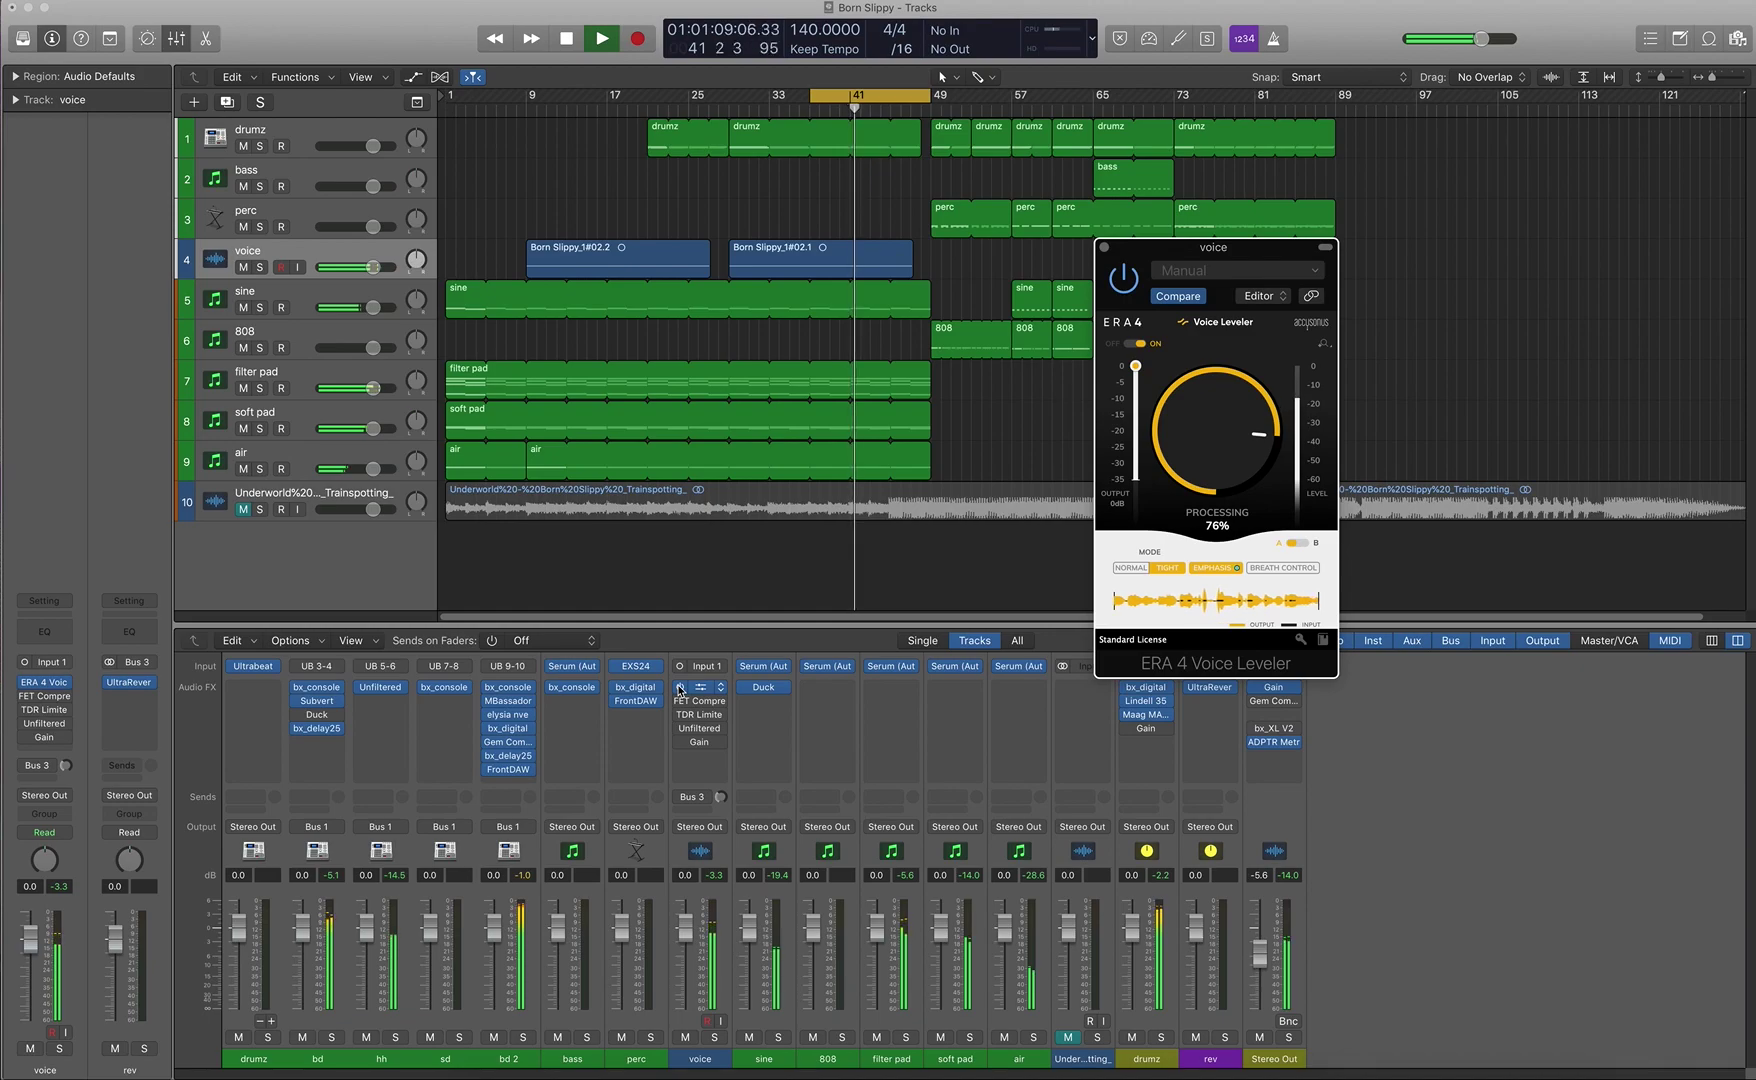
left_click(682, 743)
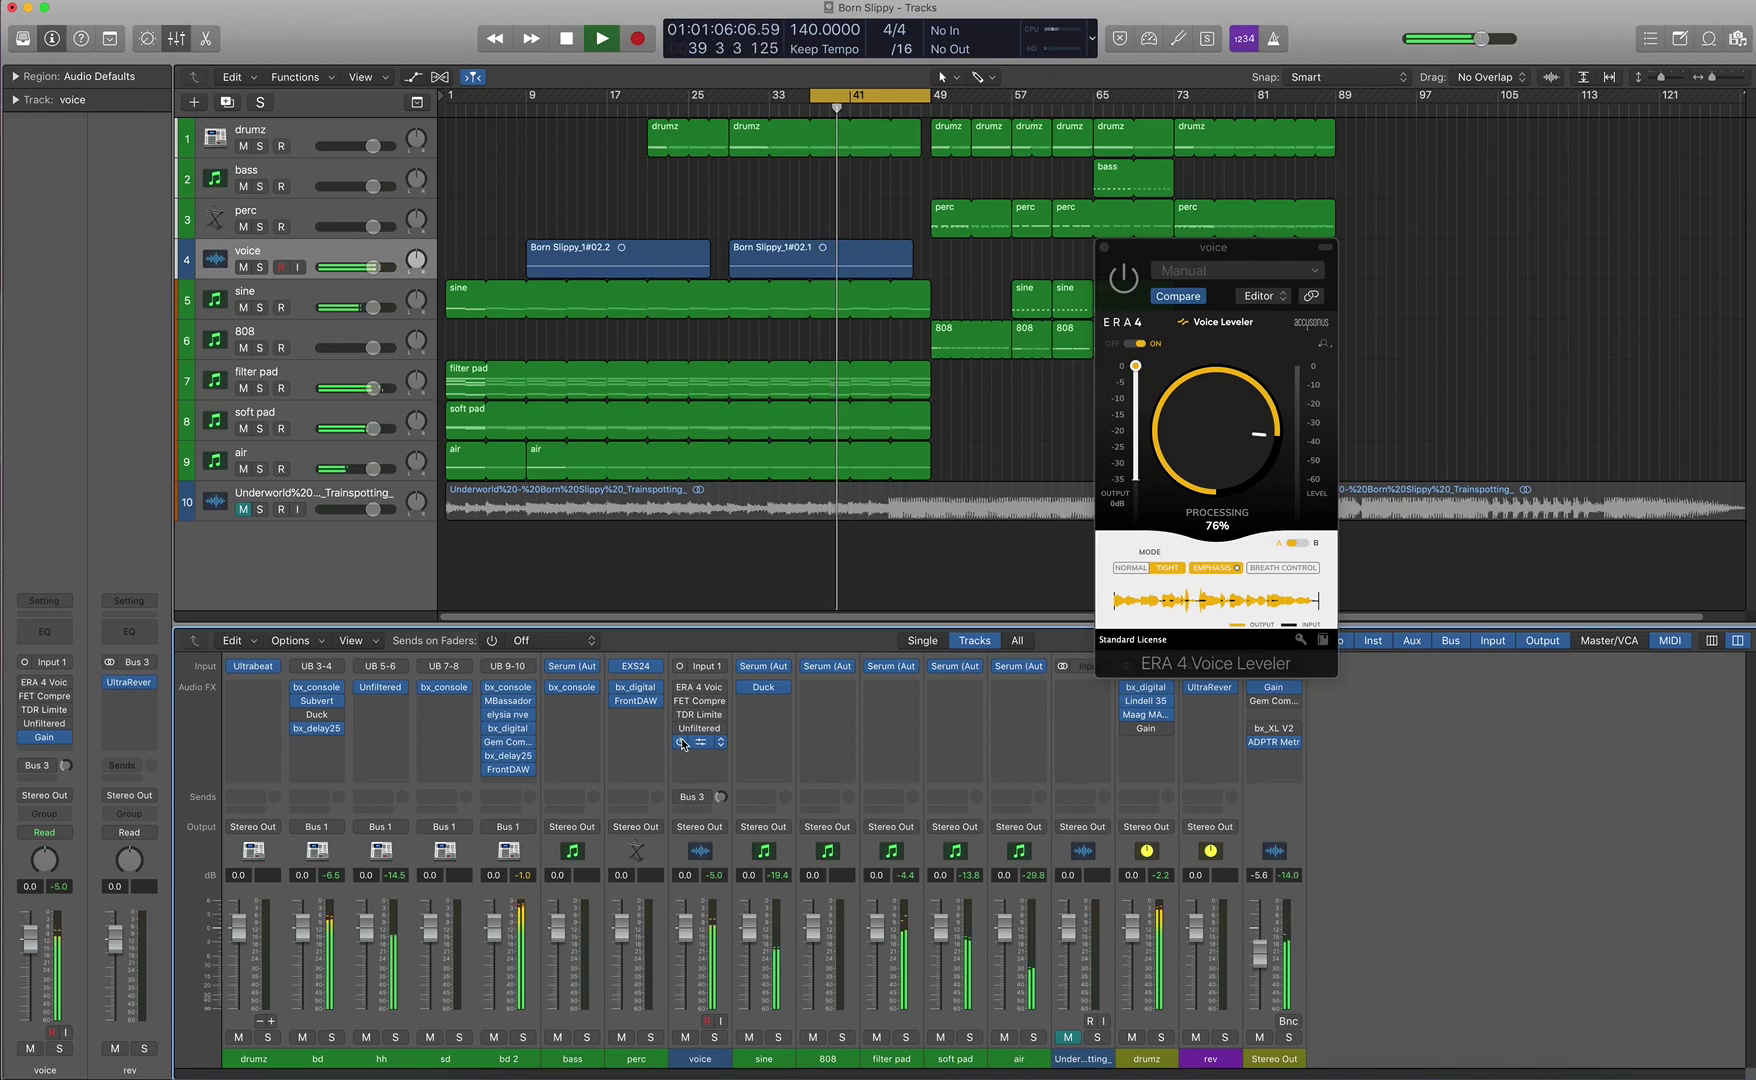
key("space")
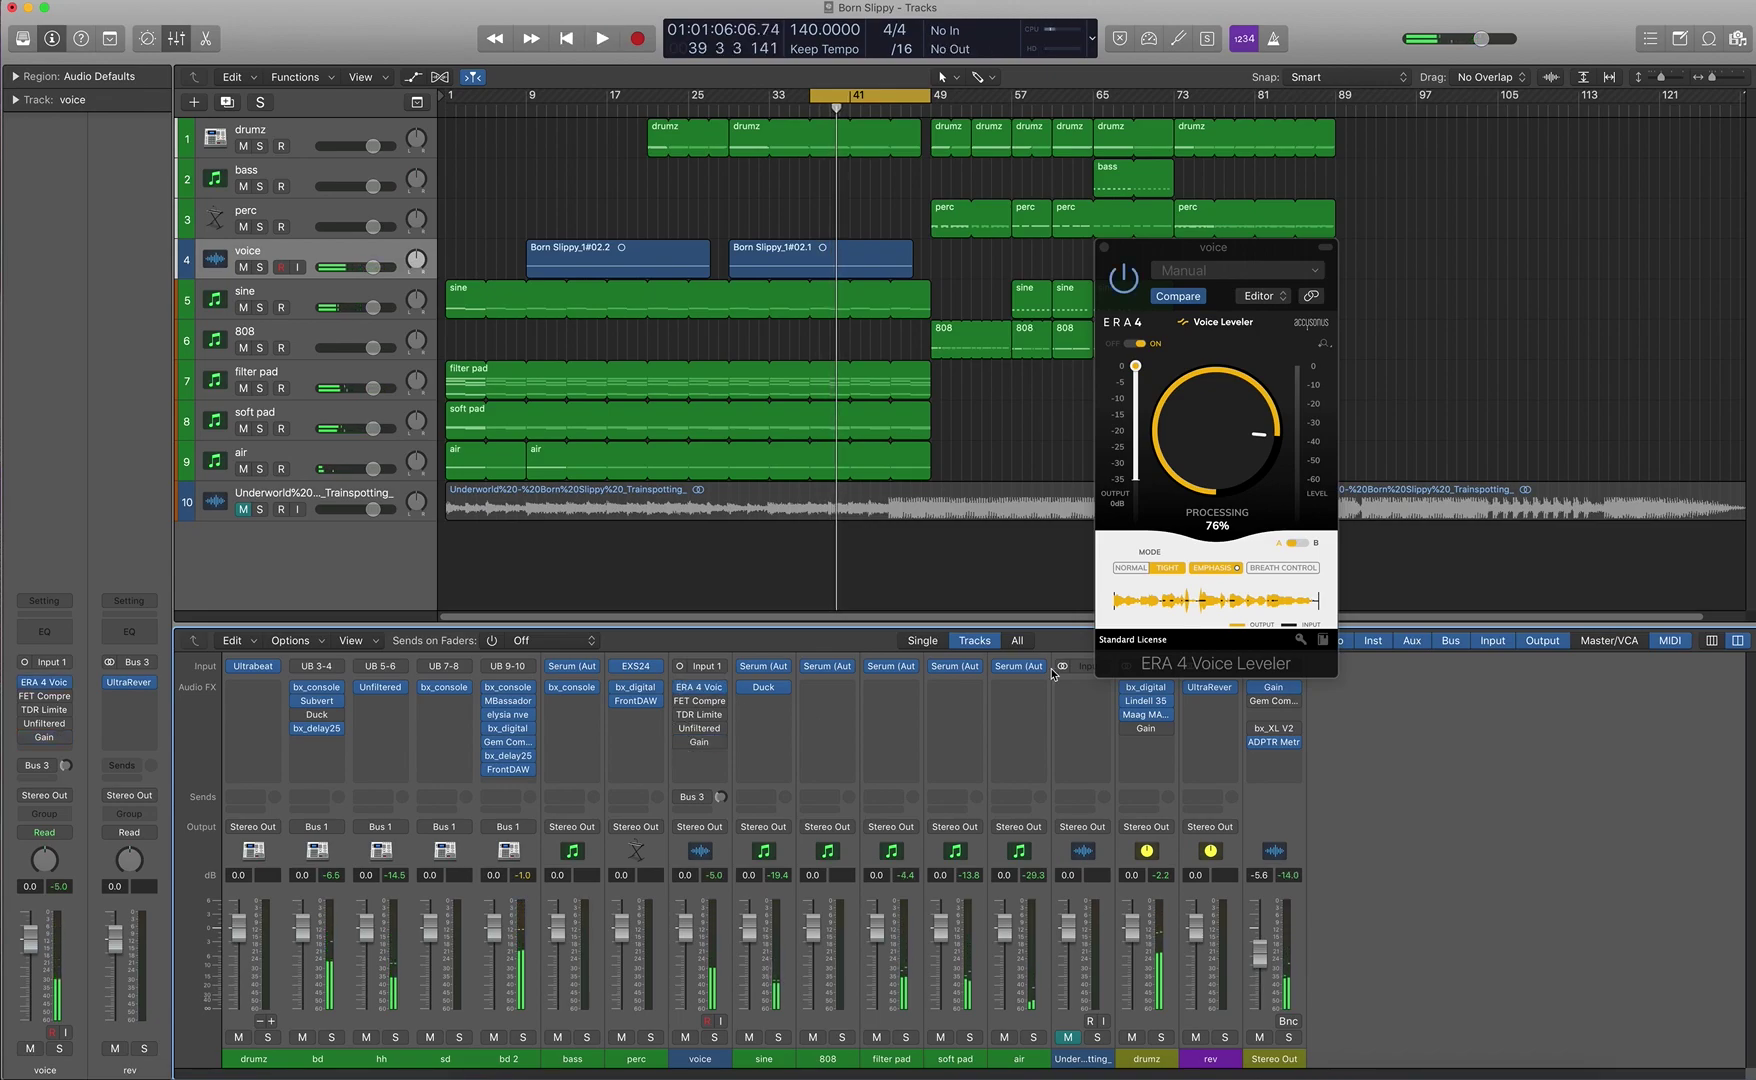